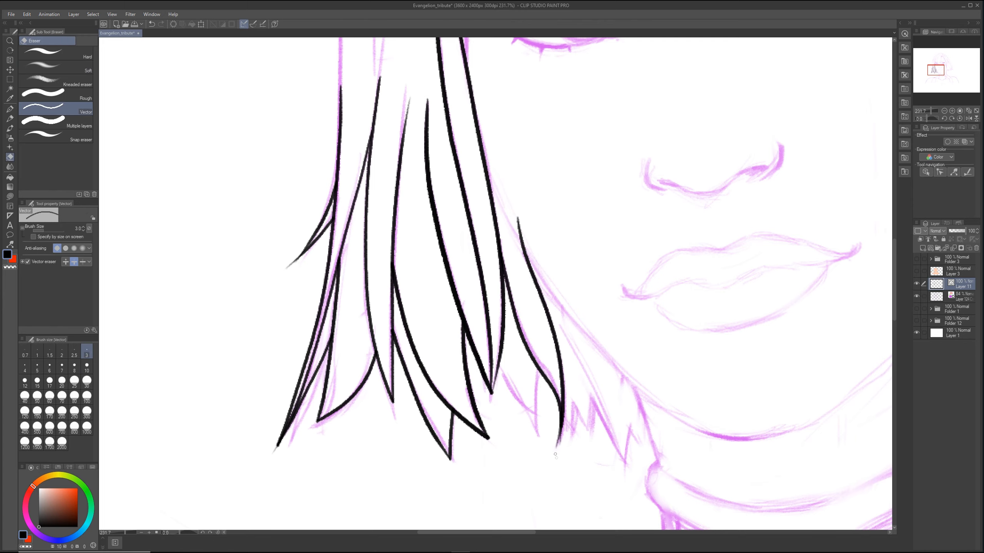
# Step: Ink the small pointed hair tip beside the lower face on the left and trim the line overshooting its edge
pyautogui.press('p')
pyautogui.moveTo(542, 342); pyautogui.dragTo(538, 450)
pyautogui.moveTo(496, 352); pyautogui.dragTo(538, 444)
pyautogui.press('e')
pyautogui.moveTo(495, 351)
pyautogui.mouseDown()
pyautogui.moveTo(501, 360)
pyautogui.moveTo(545, 350)
pyautogui.mouseUp()
pyautogui.press('p')
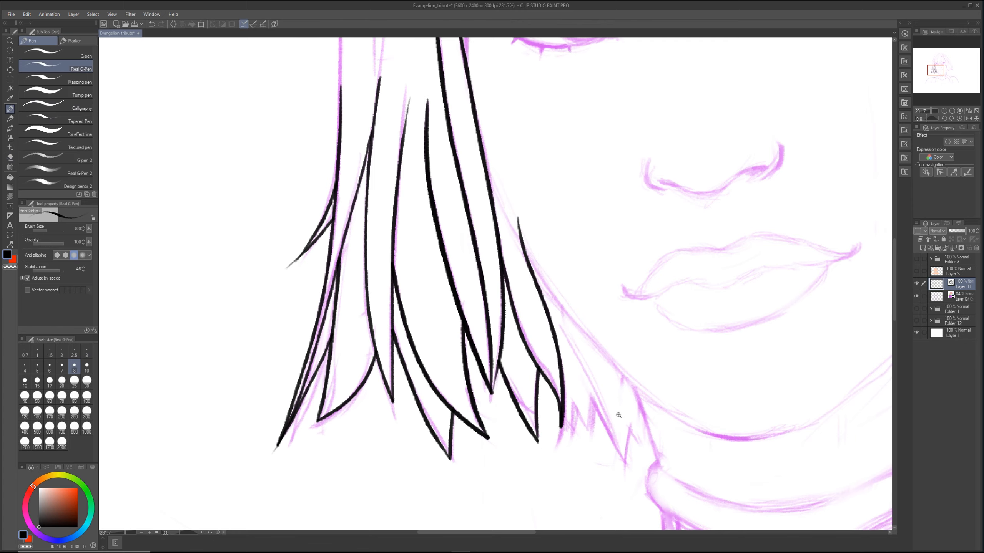
# Step: Create a new vector layer, ink the left jawline down to the chin, and trim its upper end at the hair
pyautogui.scroll(-2, 620, 415)
pyautogui.moveTo(612, 398); pyautogui.dragTo(557, 409)
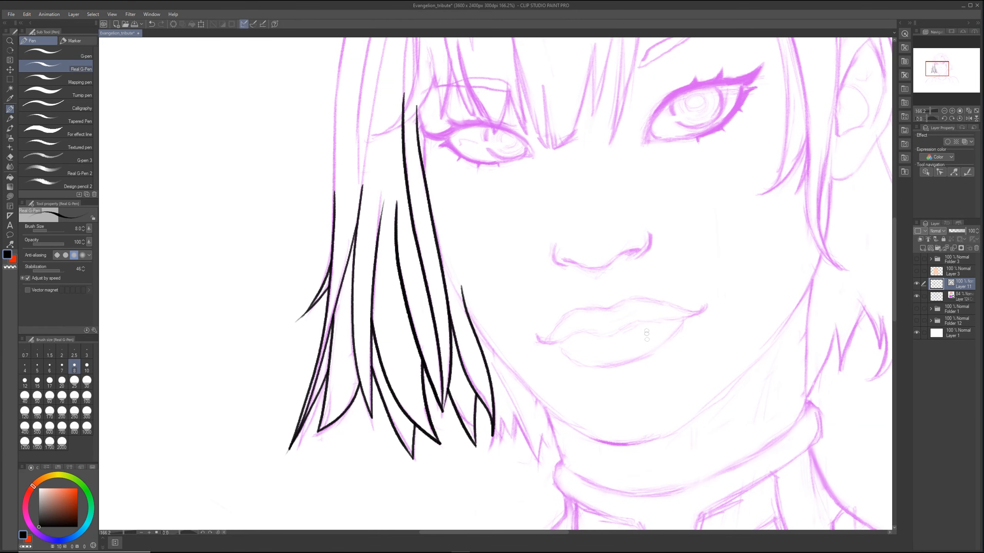
pyautogui.click(930, 248)
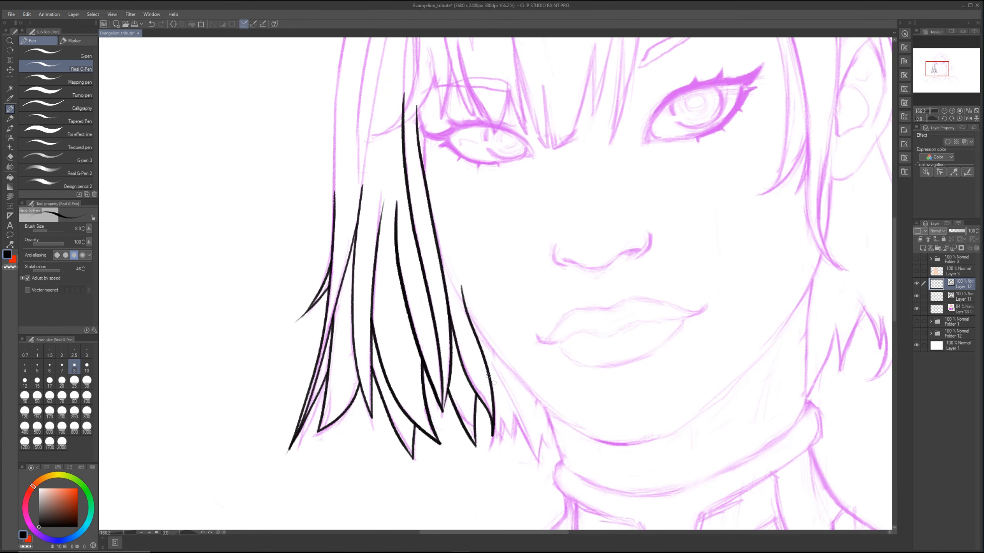
pyautogui.moveTo(431, 224)
pyautogui.mouseDown()
pyautogui.moveTo(500, 360)
pyautogui.moveTo(547, 407)
pyautogui.moveTo(618, 445)
pyautogui.moveTo(645, 440)
pyautogui.mouseUp()
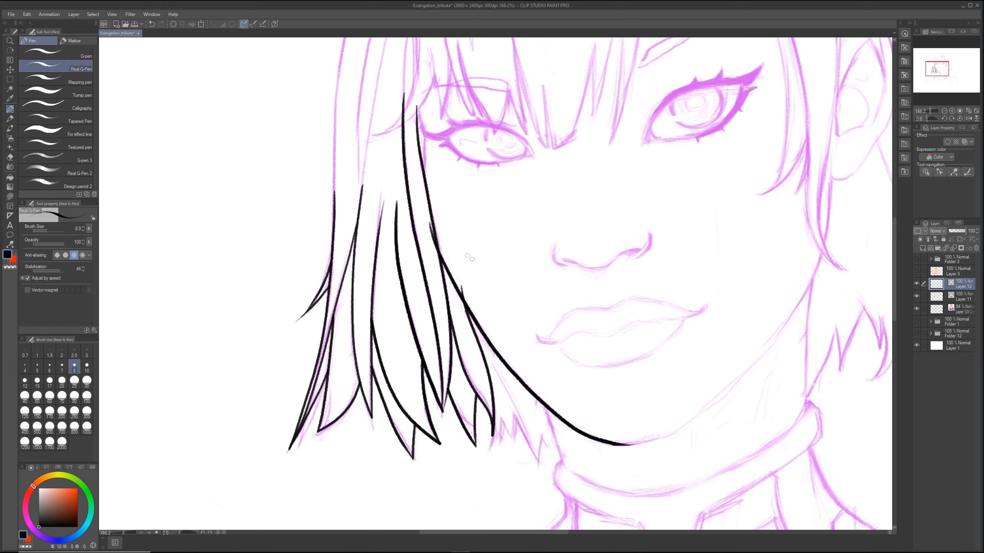
pyautogui.press('e')
pyautogui.moveTo(430, 235); pyautogui.dragTo(433, 233)
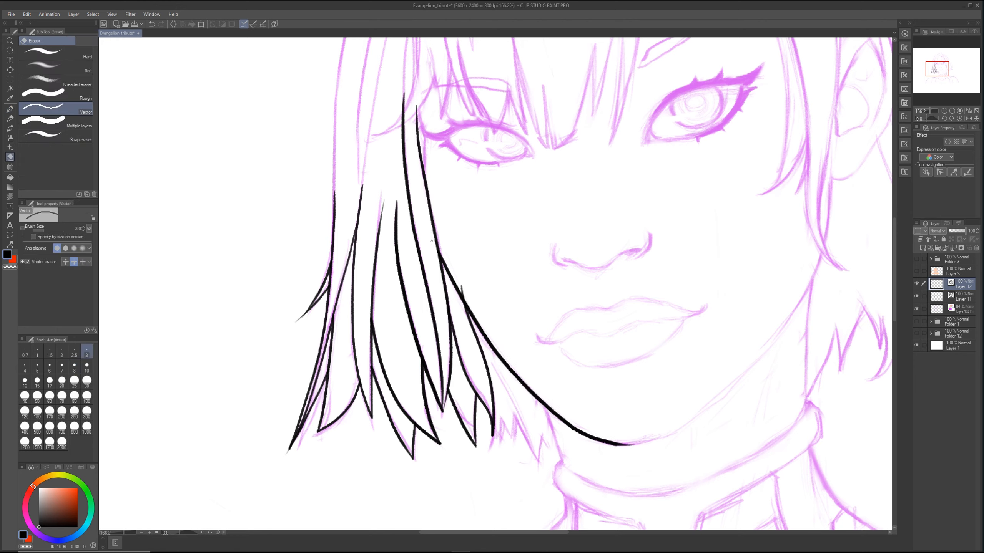
pyautogui.press('p')
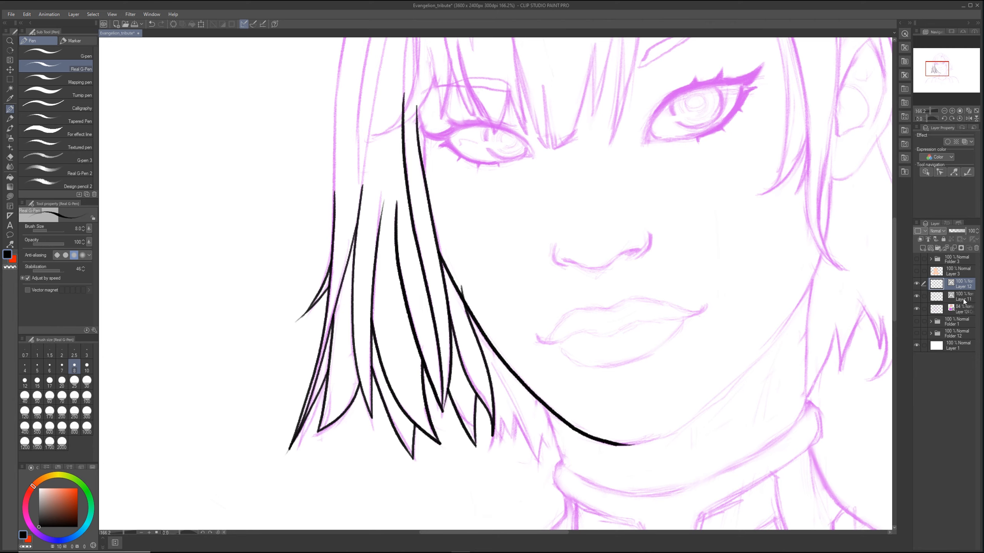
# Step: On Layer 11, erase the tip of the hair strand that crosses the left jawline
pyautogui.click(963, 298)
pyautogui.press('e')
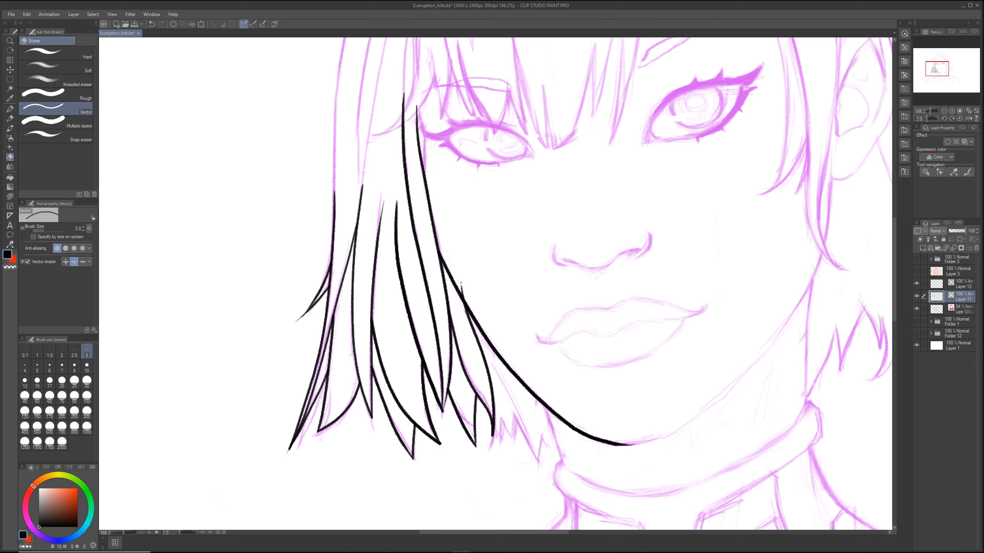
pyautogui.press('p')
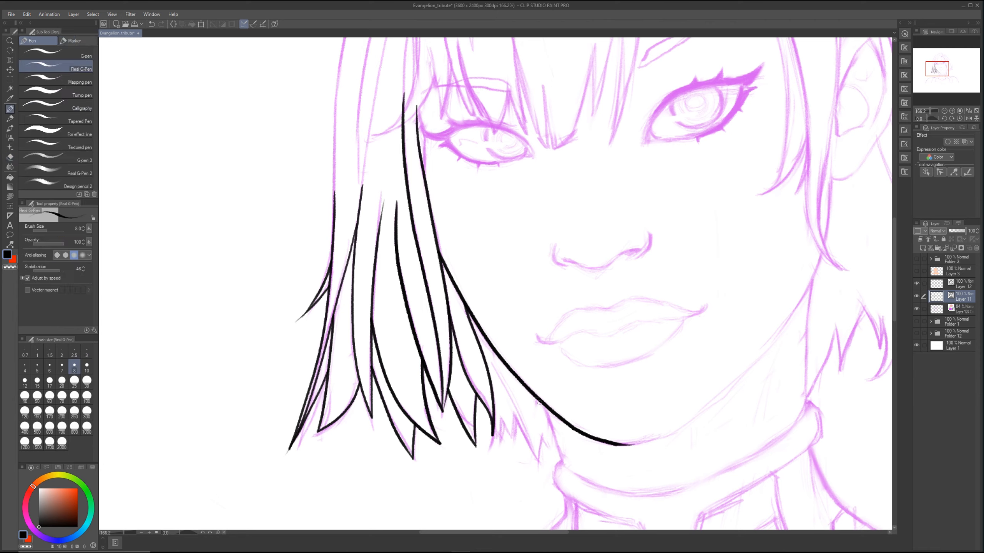
# Step: On Layer 12, ink the left neck line from the jaw down to the collar and trim the part above the jaw
pyautogui.hotkey('alt', ']')
pyautogui.moveTo(542, 405); pyautogui.dragTo(562, 470)
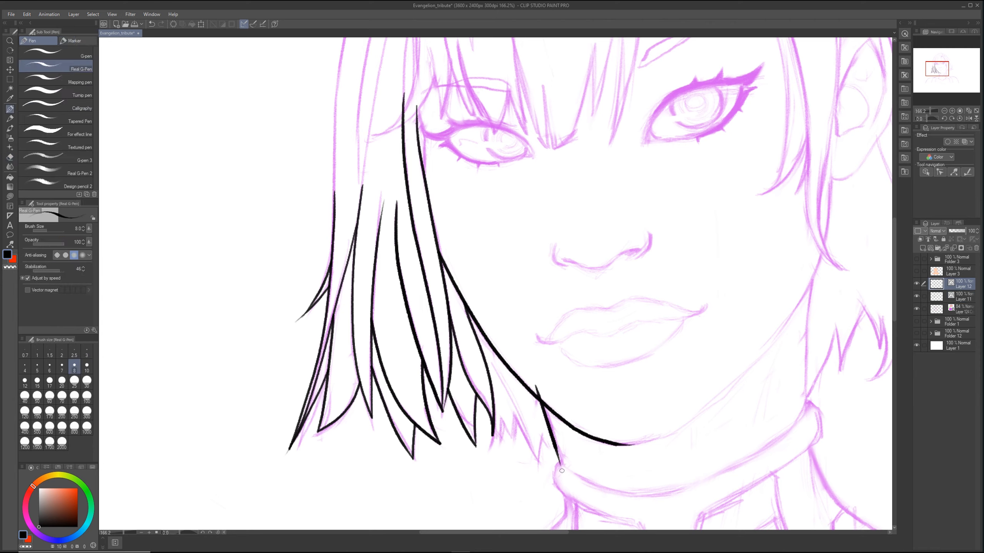
pyautogui.hotkey('ctrl', 'z')
pyautogui.moveTo(532, 375); pyautogui.dragTo(573, 500)
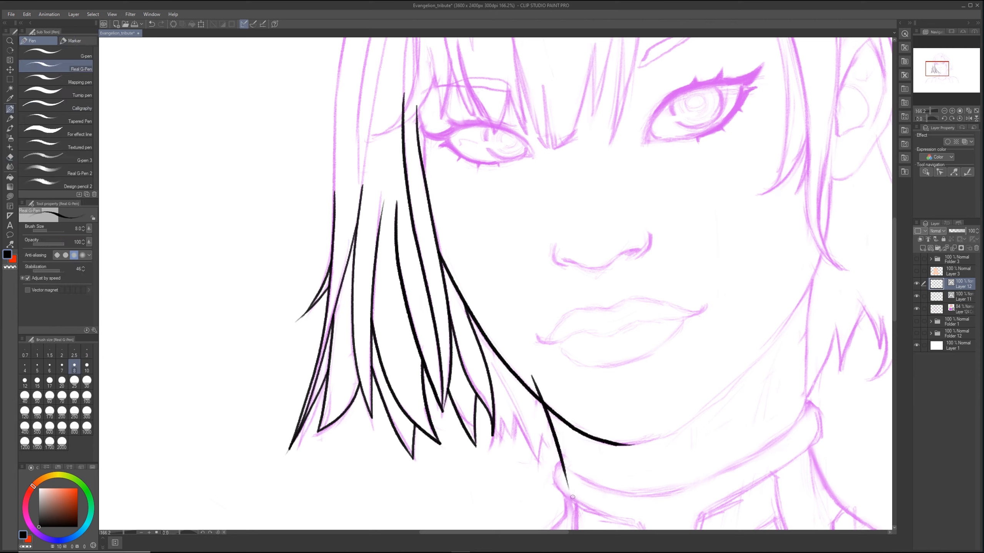
pyautogui.press('e')
pyautogui.moveTo(532, 384); pyautogui.dragTo(539, 382)
# Step: Ink the collar's rounded left end, then redraw the left neck line to meet it and trim the overlap
pyautogui.press('p')
pyautogui.moveTo(588, 480)
pyautogui.mouseDown()
pyautogui.moveTo(560, 460)
pyautogui.moveTo(559, 490)
pyautogui.mouseUp()
pyautogui.press('e')
pyautogui.click(552, 432)
pyautogui.press('p')
pyautogui.moveTo(544, 404); pyautogui.dragTo(568, 489)
pyautogui.press('e')
pyautogui.click(570, 490)
pyautogui.press('p')
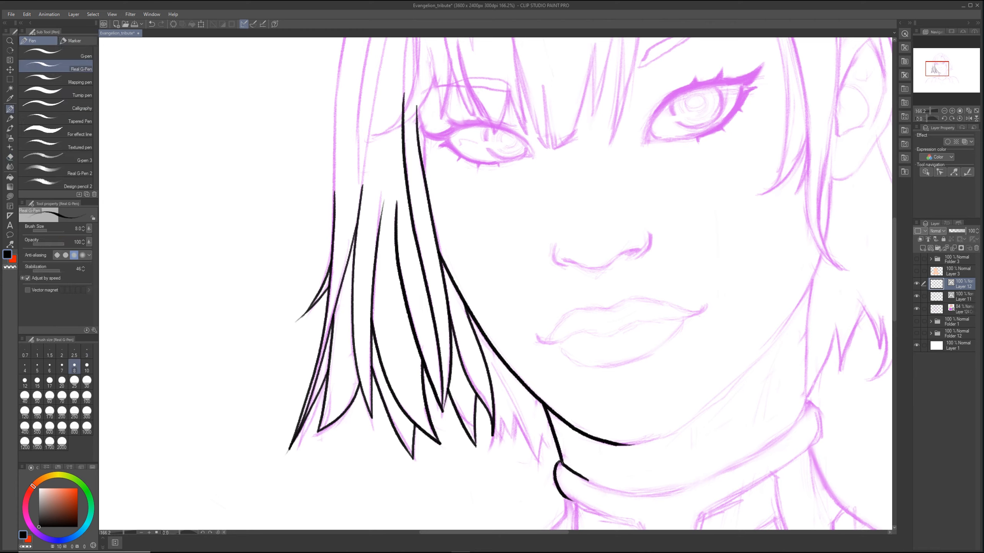
# Step: Ink the jagged hair tips between the left strands and the neck, erasing the overlapping line ends
pyautogui.moveTo(499, 382); pyautogui.dragTo(541, 470)
pyautogui.moveTo(544, 430)
pyautogui.mouseDown()
pyautogui.moveTo(537, 470)
pyautogui.moveTo(553, 455)
pyautogui.moveTo(543, 467)
pyautogui.mouseUp()
pyautogui.press('e')
pyautogui.click(551, 459)
pyautogui.press('p')
pyautogui.moveTo(519, 411); pyautogui.dragTo(513, 441)
pyautogui.moveTo(501, 416); pyautogui.dragTo(493, 436)
pyautogui.press('e')
pyautogui.click(518, 414)
pyautogui.press('p')
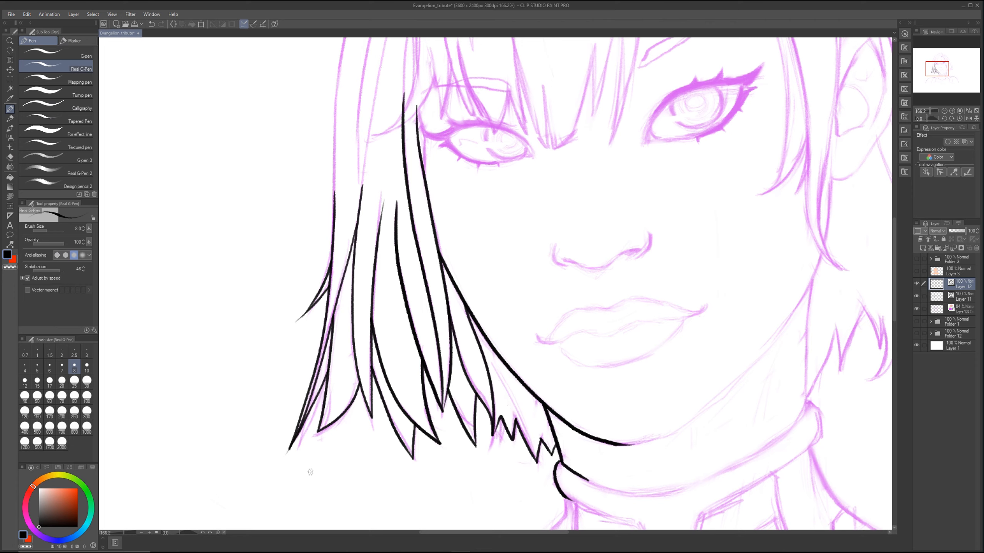
# Step: Ink the right jawline from the ear to the chin, adjust it with Pinch vector line, and add the right neck line
pyautogui.moveTo(833, 180)
pyautogui.mouseDown()
pyautogui.moveTo(798, 297)
pyautogui.moveTo(671, 427)
pyautogui.moveTo(631, 444)
pyautogui.moveTo(668, 436)
pyautogui.moveTo(633, 443)
pyautogui.mouseUp()
pyautogui.press('y')
pyautogui.moveTo(805, 296); pyautogui.dragTo(815, 276)
pyautogui.moveTo(832, 229); pyautogui.dragTo(829, 229)
pyautogui.moveTo(816, 263)
pyautogui.mouseDown()
pyautogui.moveTo(809, 418)
pyautogui.moveTo(784, 439)
pyautogui.mouseUp()
# Step: Ink the collar's rounded right end and the start of its upper edge, adjusting the edge with Pinch vector line
pyautogui.press('p')
pyautogui.moveTo(811, 403)
pyautogui.mouseDown()
pyautogui.moveTo(820, 434)
pyautogui.moveTo(796, 456)
pyautogui.mouseUp()
pyautogui.moveTo(808, 408); pyautogui.dragTo(762, 450)
pyautogui.press('y')
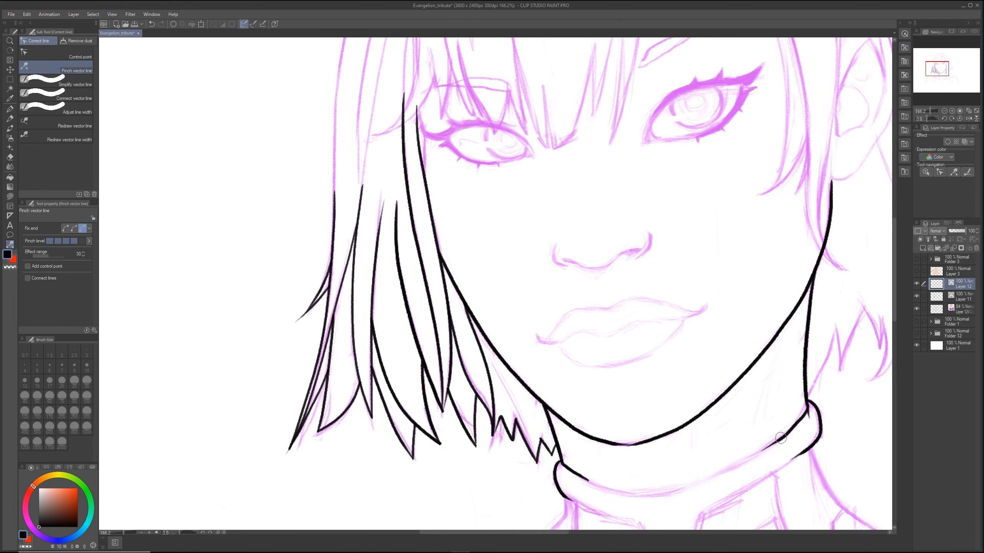
pyautogui.moveTo(789, 432); pyautogui.dragTo(803, 419)
pyautogui.press('p')
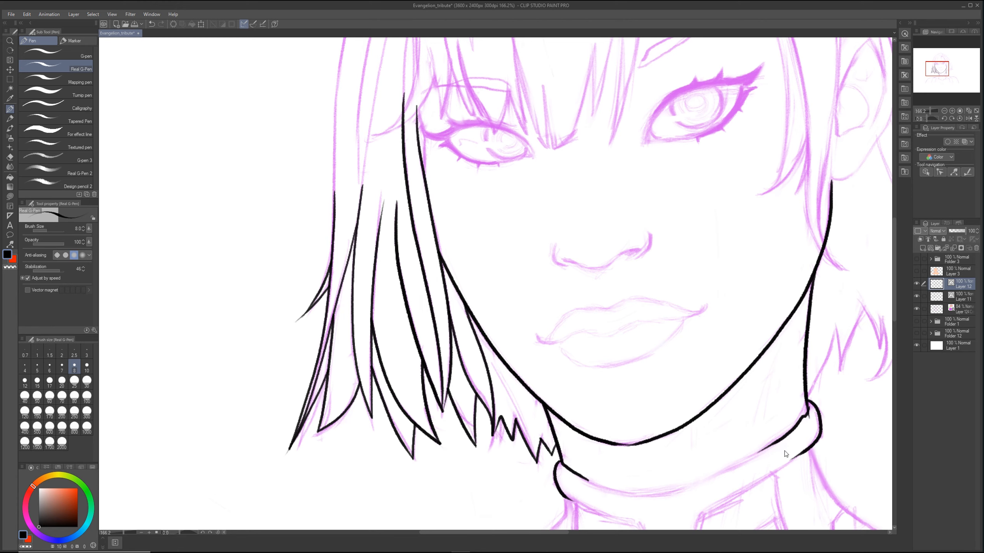
# Step: Undo the last collar edge adjustments and ink the collar's upper edge as one continuous curve across the neck
pyautogui.hotkey('ctrl', 'z')
pyautogui.hotkey('ctrl', 'z')
pyautogui.hotkey('ctrl', 'z')
pyautogui.hotkey('ctrl', 'z')
pyautogui.hotkey('ctrl', 'z')
pyautogui.hotkey('ctrl', 'z')
pyautogui.hotkey('ctrl', 'z')
pyautogui.moveTo(750, 339); pyautogui.dragTo(621, 265)
pyautogui.press('r')
pyautogui.moveTo(650, 364)
pyautogui.mouseDown()
pyautogui.moveTo(684, 298)
pyautogui.moveTo(661, 238)
pyautogui.moveTo(640, 220)
pyautogui.moveTo(647, 171)
pyautogui.moveTo(648, 270)
pyautogui.moveTo(603, 366)
pyautogui.mouseUp()
pyautogui.press('p')
pyautogui.press('r')
pyautogui.moveTo(609, 341)
pyautogui.mouseDown()
pyautogui.moveTo(643, 287)
pyautogui.moveTo(640, 244)
pyautogui.moveTo(622, 235)
pyautogui.moveTo(613, 334)
pyautogui.moveTo(656, 268)
pyautogui.moveTo(630, 315)
pyautogui.moveTo(609, 232)
pyautogui.mouseUp()
pyautogui.press('p')
pyautogui.press('r')
pyautogui.doubleClick(609, 233)
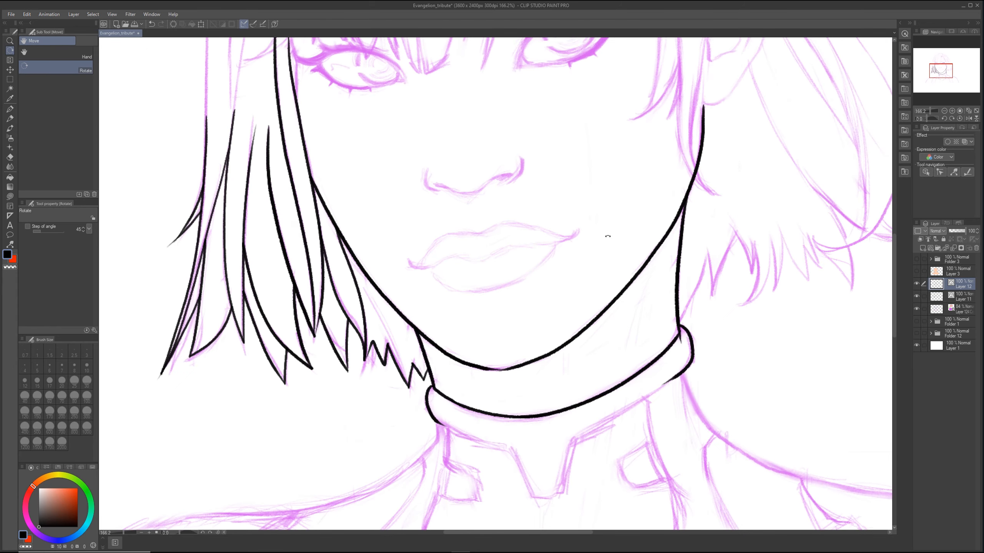
# Step: Ink the line running from below the collar's right end down toward the shoulder
pyautogui.press('p')
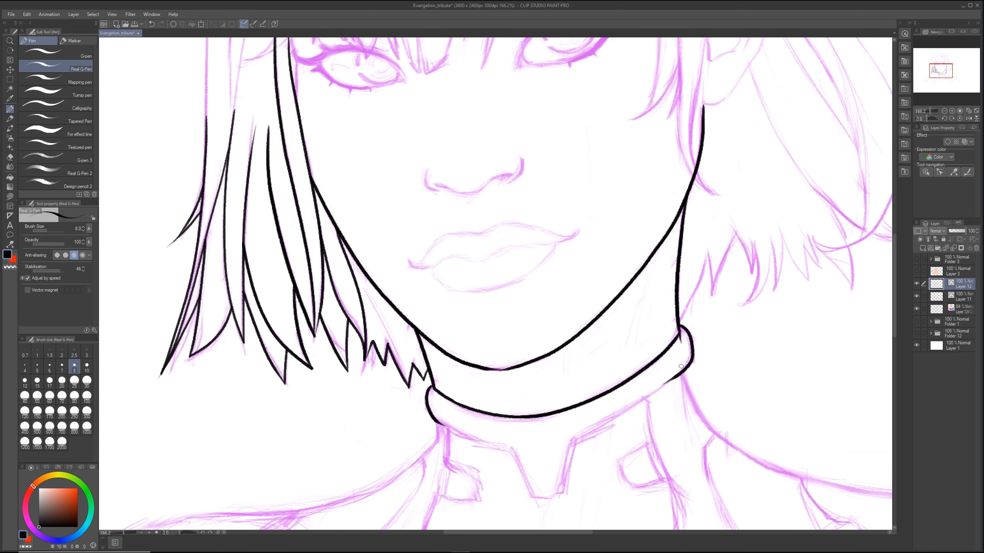
pyautogui.moveTo(693, 404); pyautogui.dragTo(743, 456)
pyautogui.press('e')
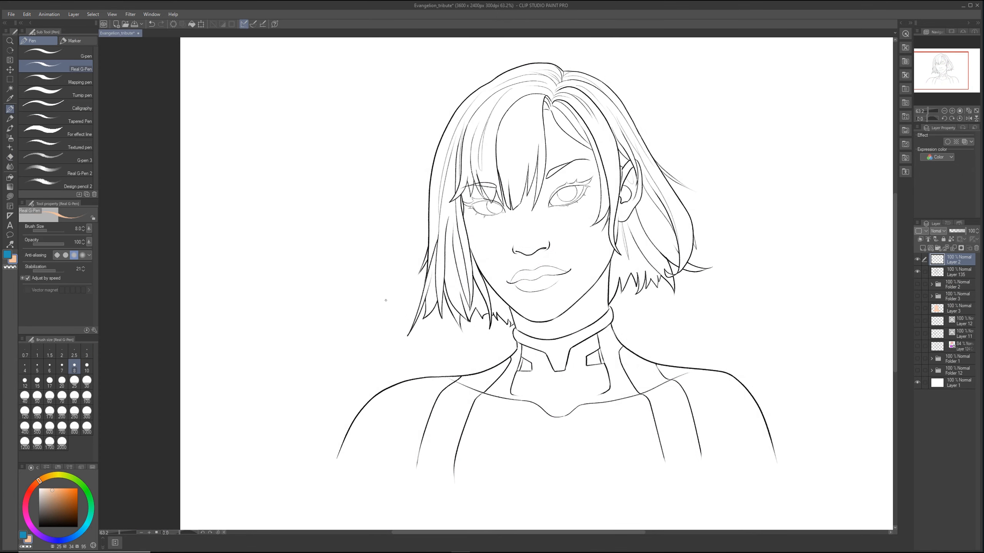
# Step: Enlarge the pen's brush size to 27.5 and place Layer 2 beneath line art Layer 135
pyautogui.press(']')
pyautogui.press(']')
pyautogui.press(']')
pyautogui.press(']')
pyautogui.press(']')
pyautogui.press(']')
pyautogui.press(']')
pyautogui.press(']')
pyautogui.keyDown('ctrl'); pyautogui.click(960, 271); pyautogui.keyUp('ctrl')
pyautogui.moveTo(960, 271); pyautogui.dragTo(963, 280)
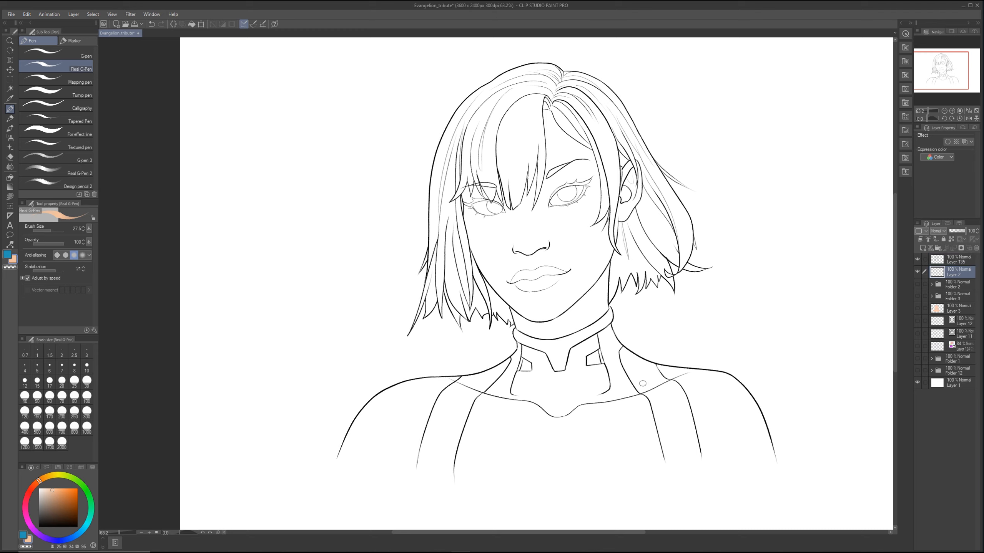
# Step: Close the open bottom of the bust on Layer 2 with a peach stroke joining the two outer arm lines
pyautogui.press('g')
pyautogui.press('g')
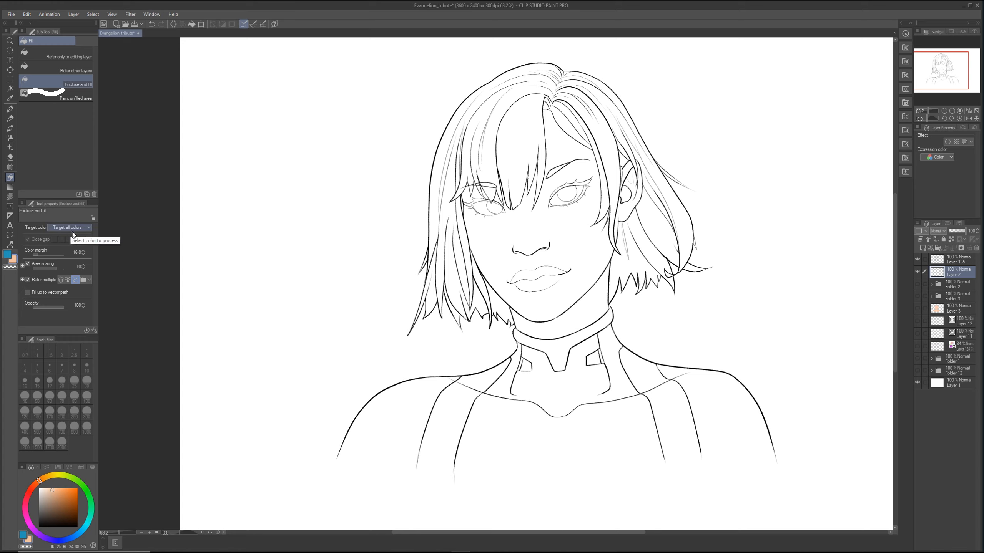
pyautogui.moveTo(785, 480)
pyautogui.mouseDown()
pyautogui.moveTo(703, 165)
pyautogui.moveTo(516, 67)
pyautogui.moveTo(263, 341)
pyautogui.moveTo(592, 522)
pyautogui.moveTo(824, 420)
pyautogui.moveTo(344, 123)
pyautogui.moveTo(709, 495)
pyautogui.moveTo(796, 496)
pyautogui.mouseUp()
pyautogui.press('p')
pyautogui.moveTo(773, 459); pyautogui.dragTo(358, 469)
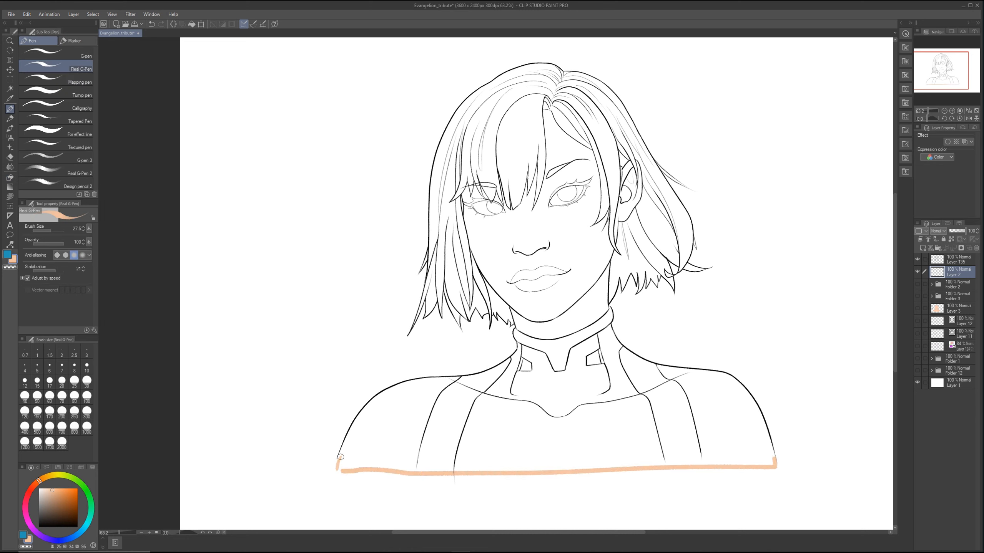
# Step: Make Enclose and fill refer to all layers and fill the entire figure with the peach skin colour
pyautogui.press('g')
pyautogui.moveTo(825, 497)
pyautogui.mouseDown()
pyautogui.moveTo(808, 237)
pyautogui.moveTo(663, 66)
pyautogui.moveTo(536, 47)
pyautogui.moveTo(289, 214)
pyautogui.moveTo(221, 443)
pyautogui.moveTo(249, 499)
pyautogui.moveTo(832, 504)
pyautogui.mouseUp()
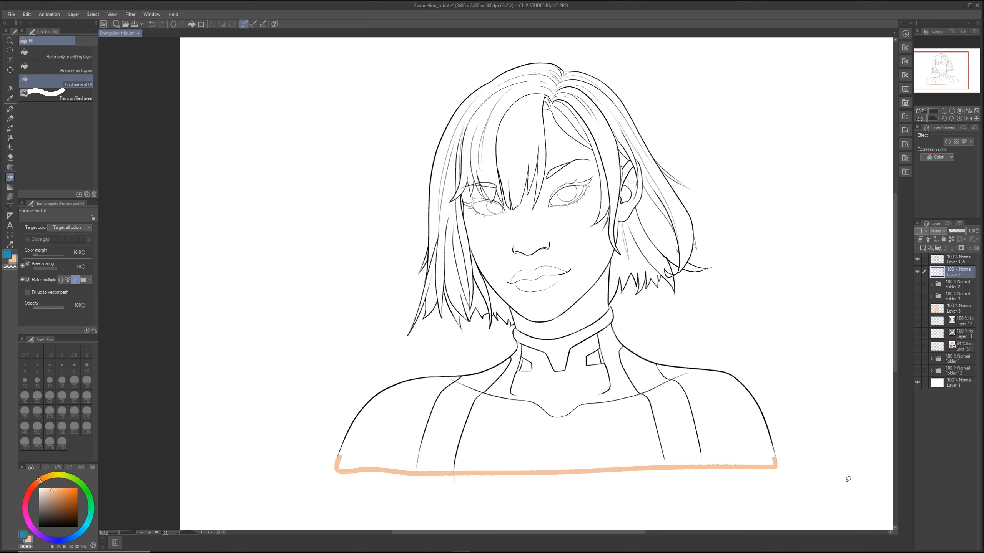
pyautogui.click(61, 279)
pyautogui.moveTo(790, 496)
pyautogui.mouseDown()
pyautogui.moveTo(659, 68)
pyautogui.moveTo(479, 63)
pyautogui.moveTo(278, 301)
pyautogui.moveTo(364, 507)
pyautogui.mouseUp()
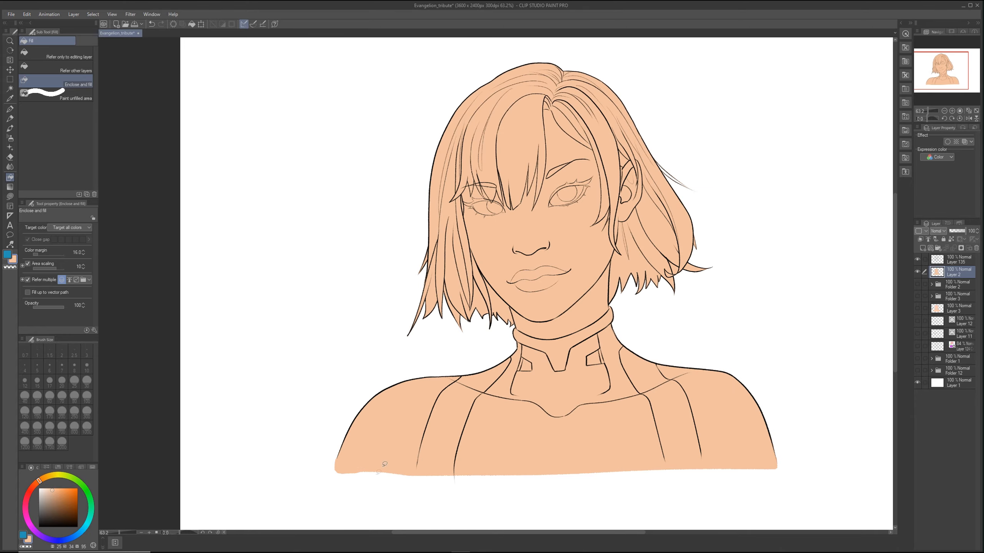
# Step: Auto-select the small background gap between the lower right hair strands and delete the peach fill from it
pyautogui.scroll(4, 707, 282)
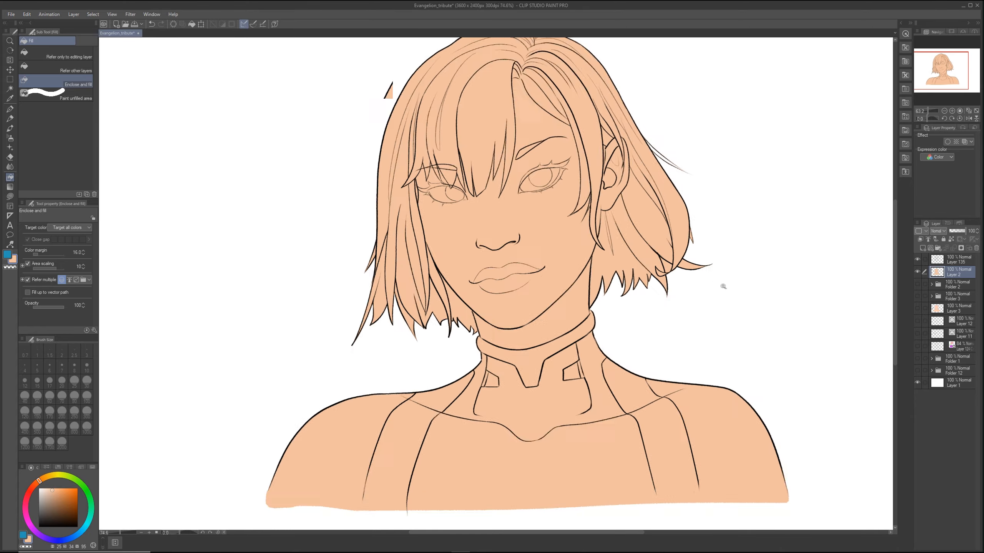
pyautogui.click(917, 271)
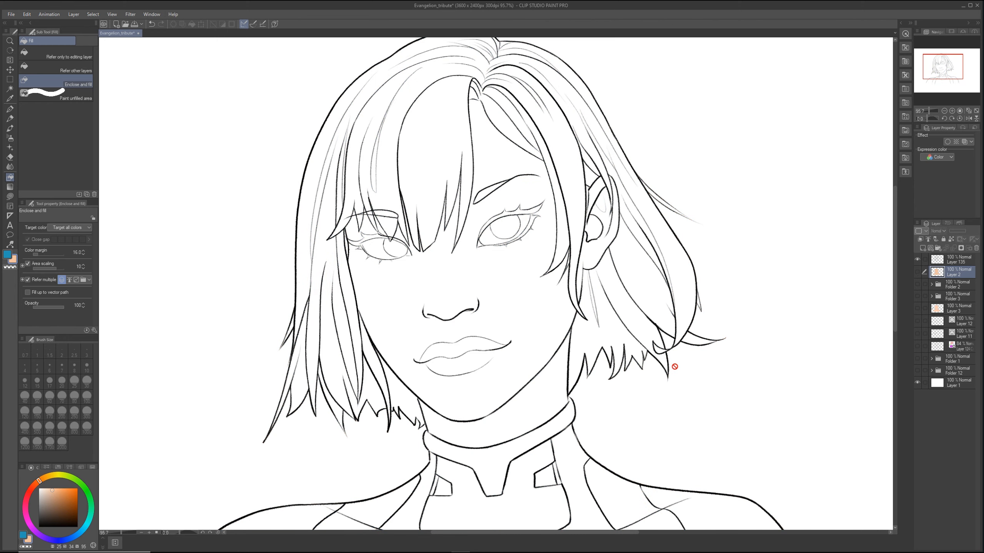
pyautogui.press('w')
pyautogui.click(666, 343)
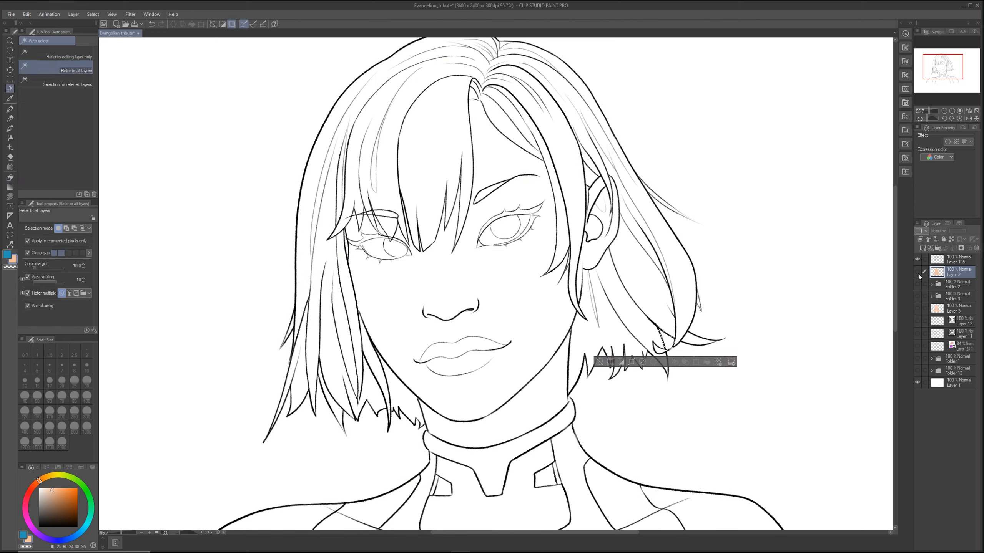
pyautogui.click(917, 272)
pyautogui.press('Delete')
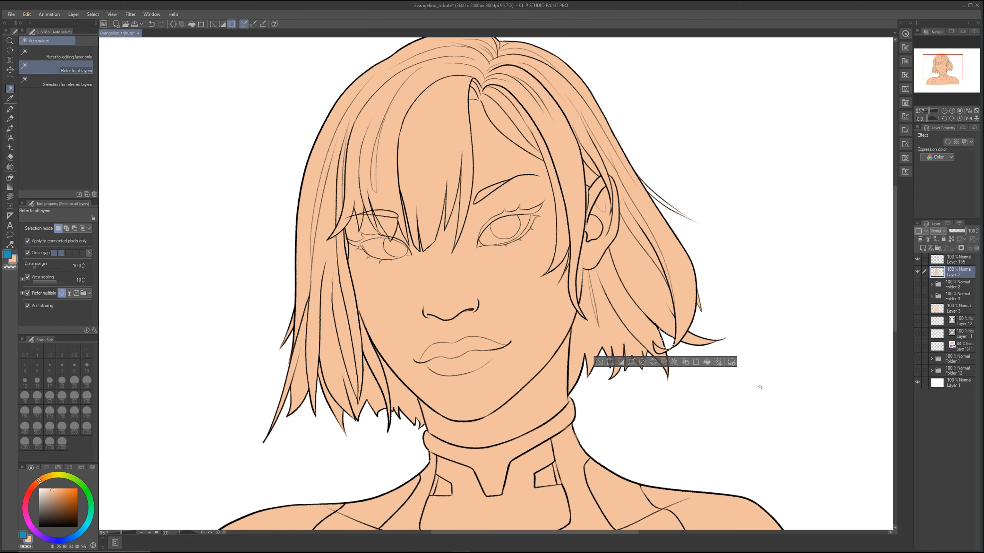
pyautogui.hotkey('ctrl', 'd')
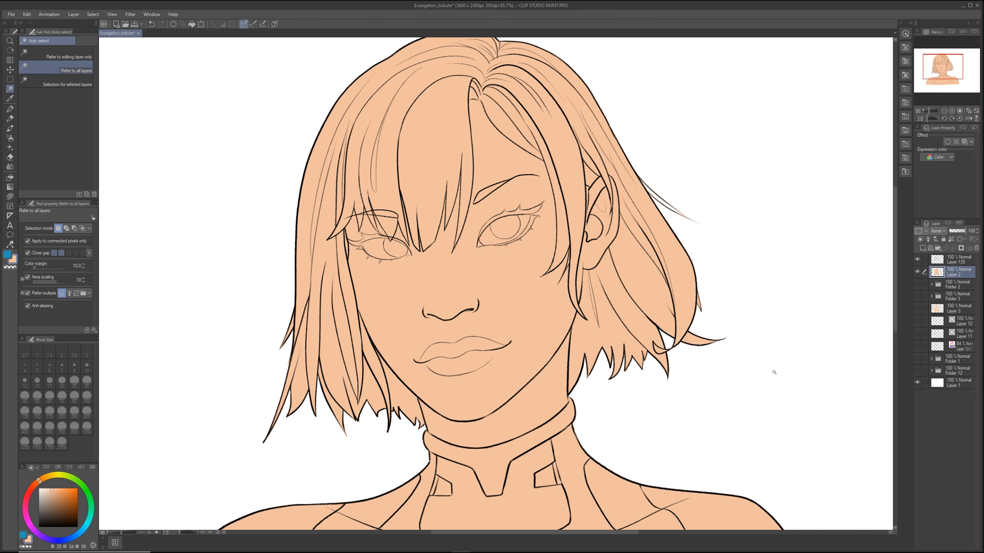
# Step: Add a new layer above the peach base, hide the base layer, and switch the drawing colour to blue
pyautogui.click(939, 248)
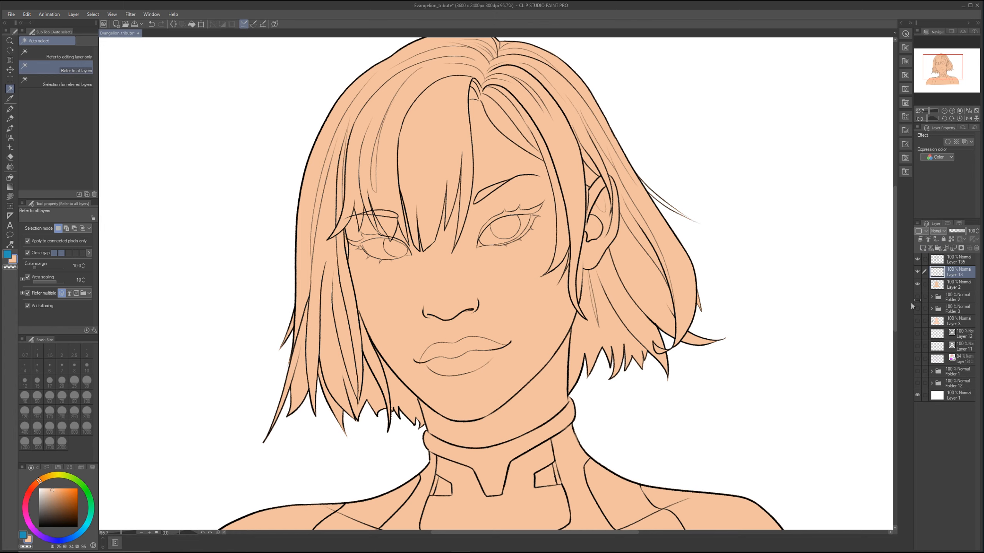
pyautogui.scroll(-2, 805, 367)
pyautogui.click(917, 284)
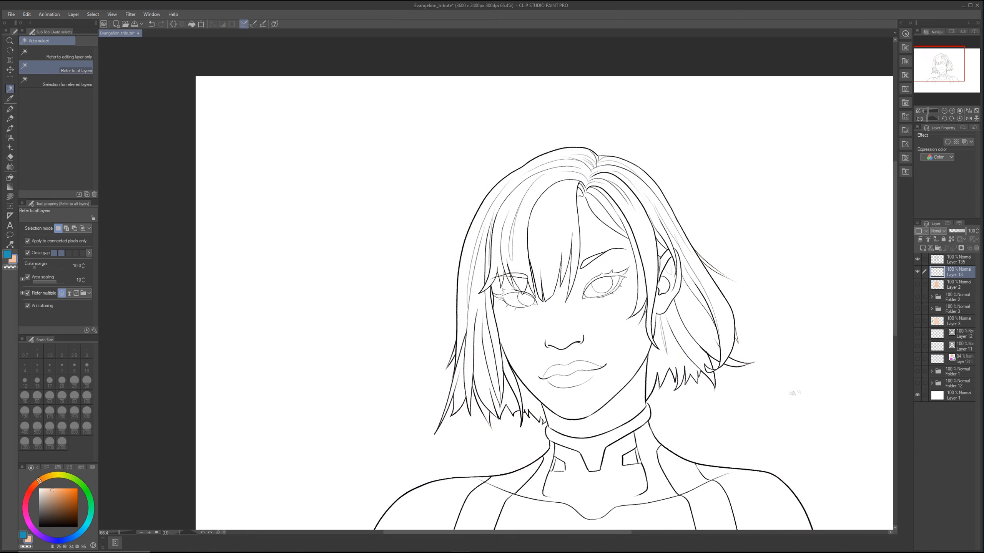
pyautogui.press('x')
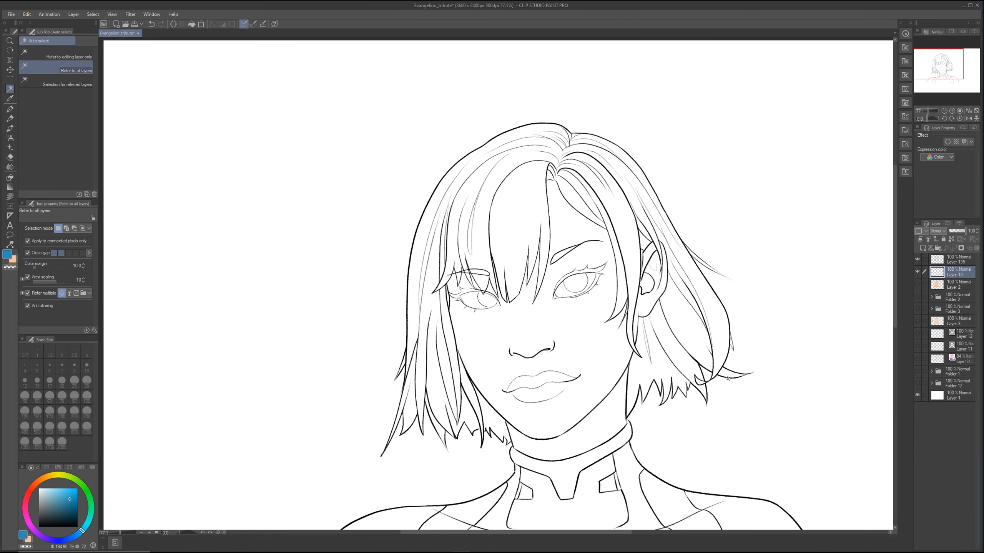
# Step: Draw a blue boundary across the right side hair and fill the hair tips below it with blue using Enclose and fill
pyautogui.press('g')
pyautogui.press('g')
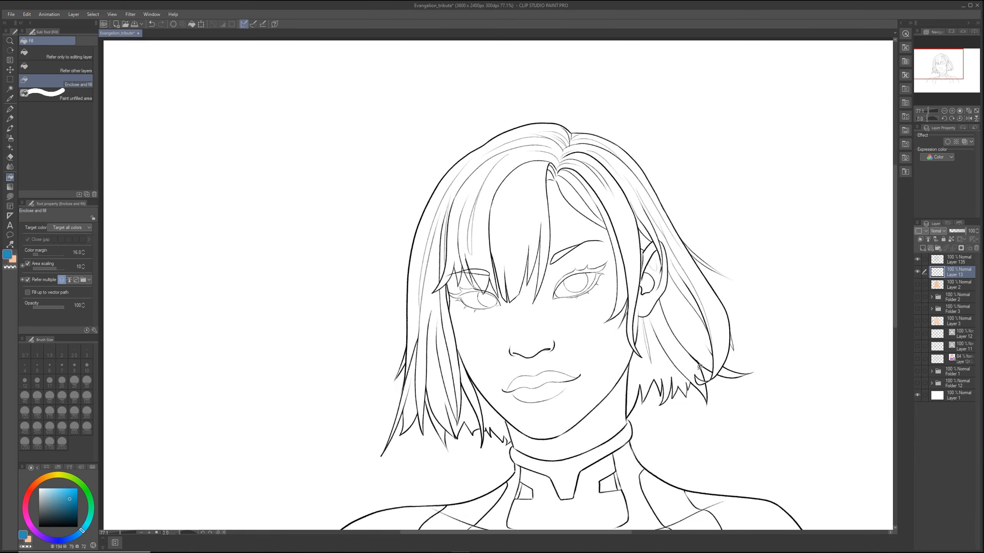
pyautogui.press('p')
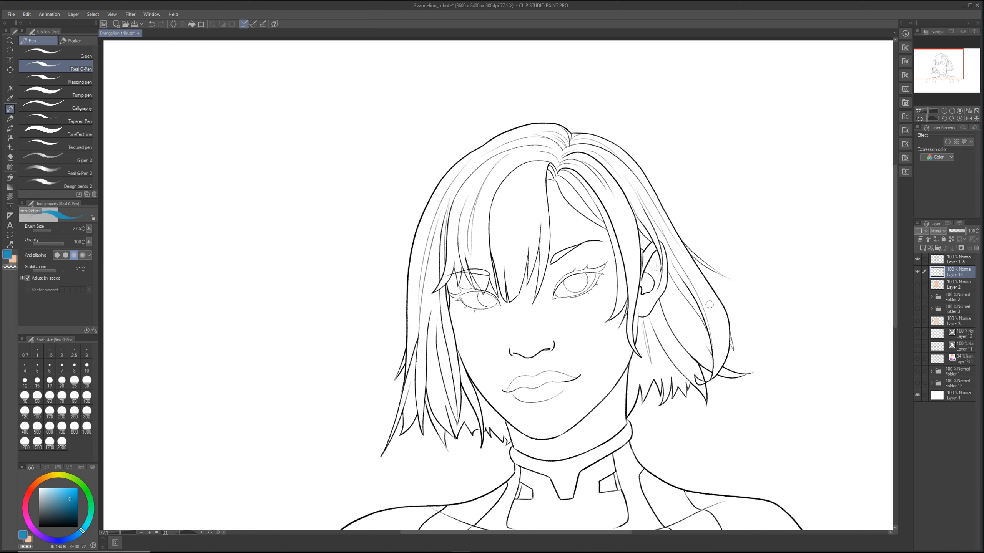
pyautogui.moveTo(718, 300)
pyautogui.mouseDown()
pyautogui.moveTo(663, 367)
pyautogui.moveTo(632, 370)
pyautogui.mouseUp()
pyautogui.press('g')
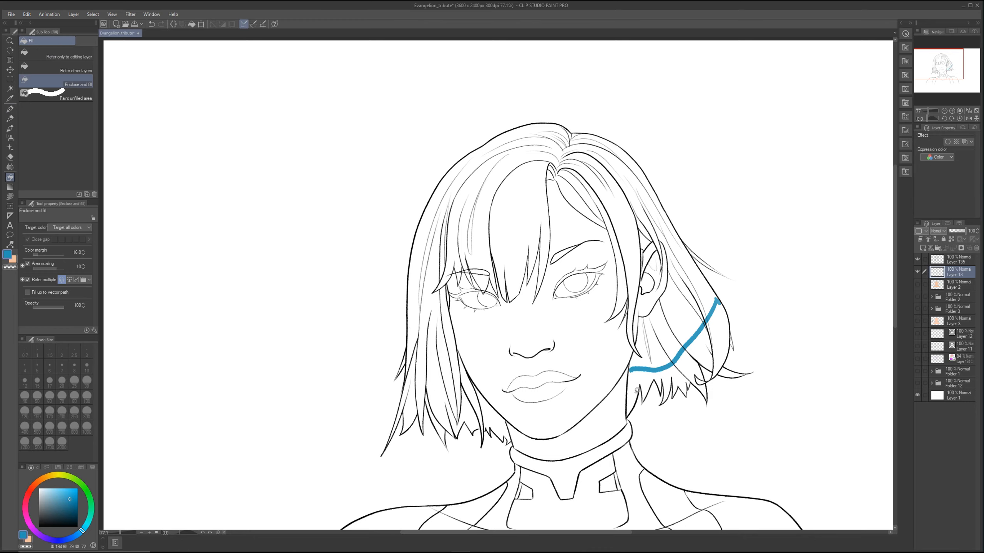
pyautogui.moveTo(628, 370)
pyautogui.mouseDown()
pyautogui.moveTo(626, 426)
pyautogui.moveTo(735, 420)
pyautogui.moveTo(715, 302)
pyautogui.mouseUp()
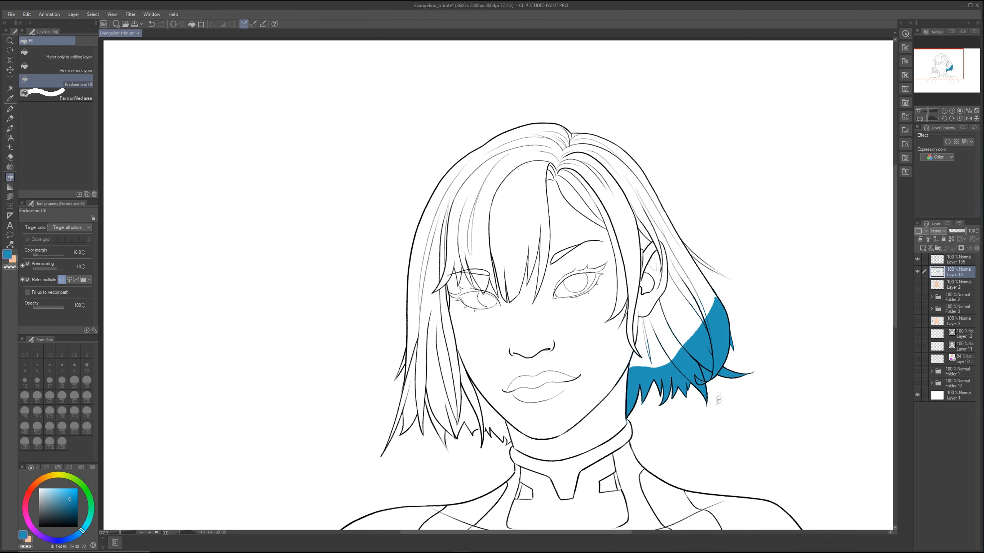
pyautogui.moveTo(729, 344); pyautogui.dragTo(753, 368)
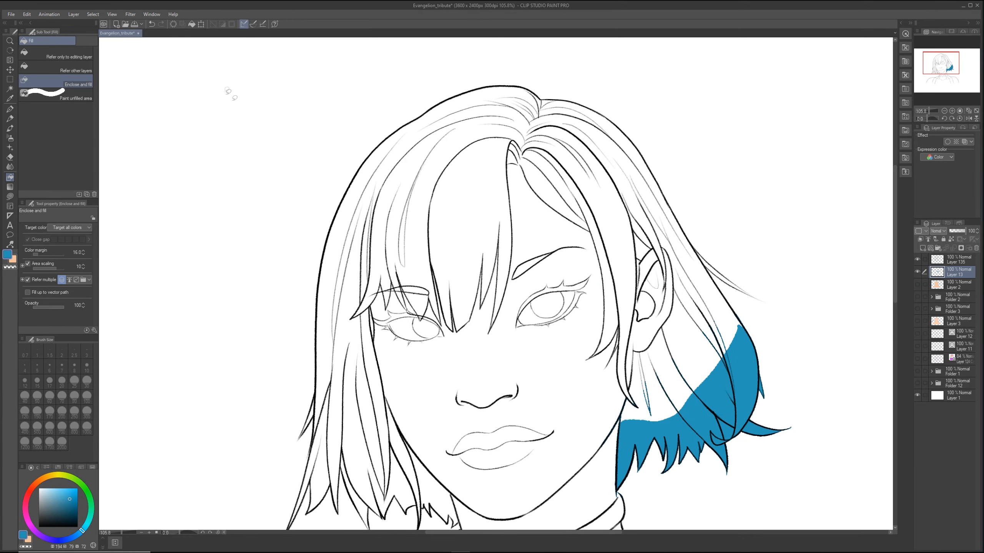
pyautogui.click(93, 15)
pyautogui.click(110, 42)
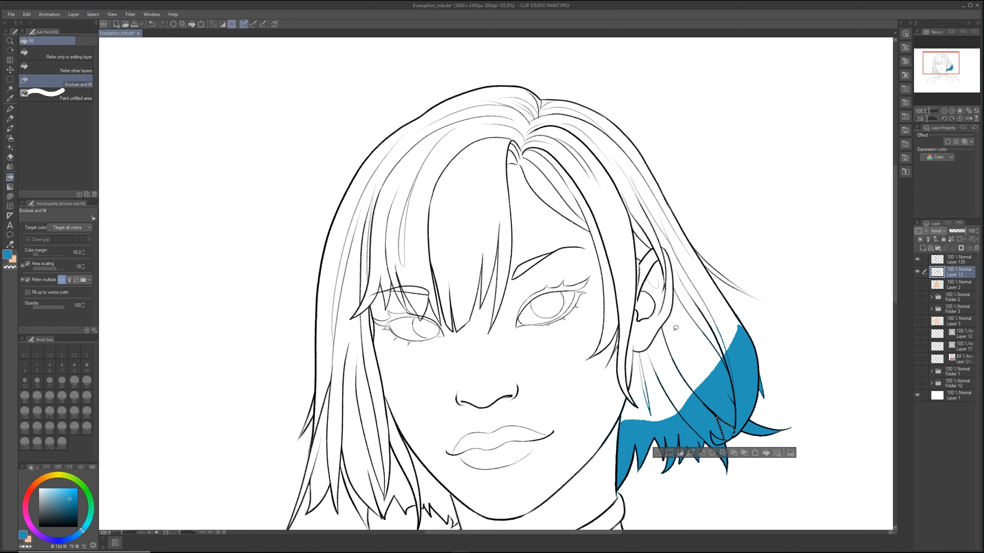
pyautogui.hotkey('ctrl', 'd')
# Step: Draw blue boundary lines across the crown, fringe and side hair with the Real G-Pen at size 8 to divide the hair into sections
pyautogui.moveTo(694, 345); pyautogui.dragTo(701, 361)
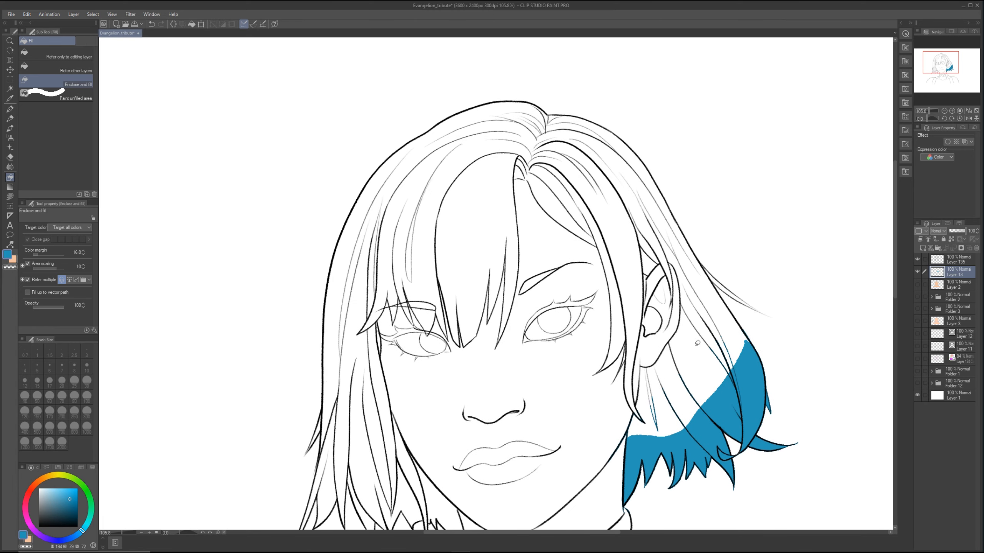
pyautogui.press('p')
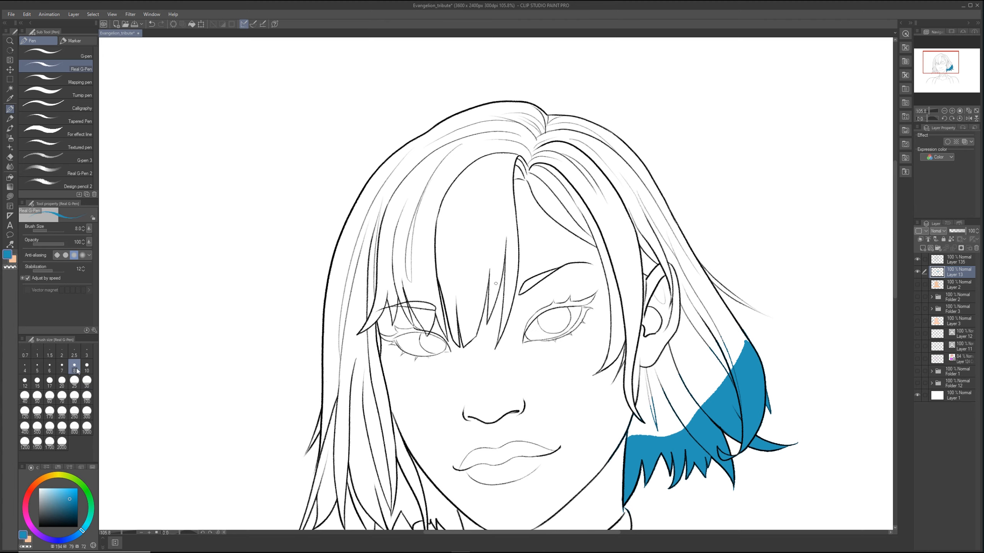
pyautogui.moveTo(724, 304); pyautogui.dragTo(681, 313)
pyautogui.moveTo(643, 165); pyautogui.dragTo(573, 230)
pyautogui.moveTo(527, 180); pyautogui.dragTo(399, 157)
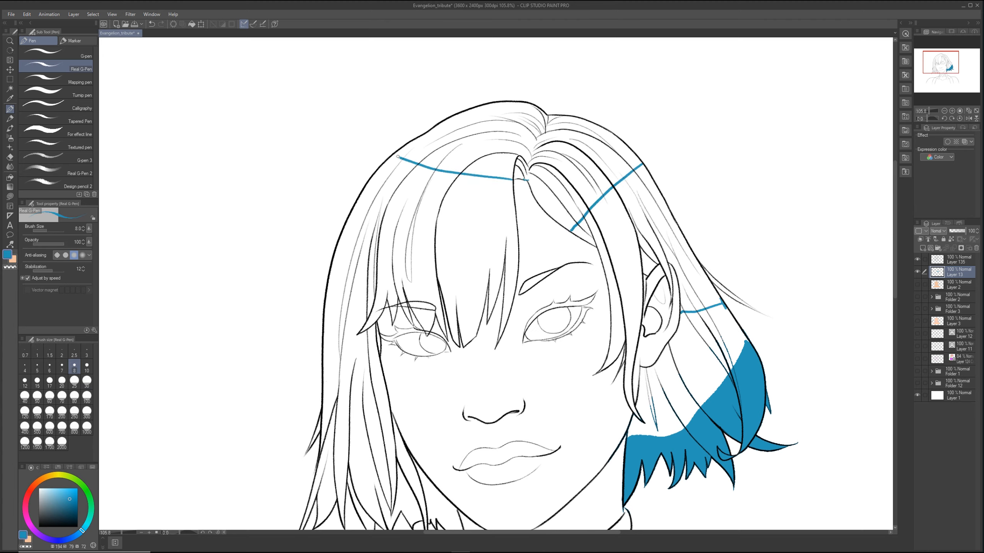
pyautogui.moveTo(501, 252)
pyautogui.mouseDown()
pyautogui.moveTo(401, 275)
pyautogui.moveTo(353, 310)
pyautogui.moveTo(324, 362)
pyautogui.mouseUp()
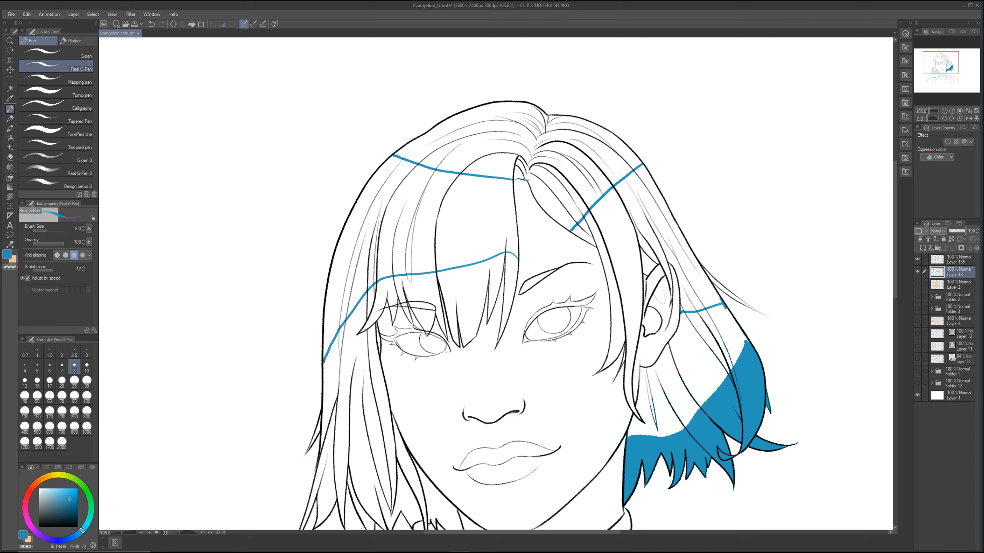
# Step: Fill the crown, the long side hair and the lower hair behind the ear with blue using Enclose and fill
pyautogui.press('g')
pyautogui.moveTo(774, 340); pyautogui.dragTo(769, 343)
pyautogui.scroll(-3, 769, 344)
pyautogui.moveTo(727, 412)
pyautogui.mouseDown()
pyautogui.moveTo(742, 306)
pyautogui.moveTo(639, 402)
pyautogui.moveTo(646, 421)
pyautogui.mouseUp()
pyautogui.moveTo(624, 275)
pyautogui.mouseDown()
pyautogui.moveTo(642, 320)
pyautogui.moveTo(532, 300)
pyautogui.moveTo(608, 323)
pyautogui.moveTo(445, 420)
pyautogui.moveTo(593, 338)
pyautogui.mouseUp()
pyautogui.moveTo(475, 461)
pyautogui.mouseDown()
pyautogui.moveTo(494, 394)
pyautogui.moveTo(507, 385)
pyautogui.mouseUp()
pyautogui.moveTo(536, 261)
pyautogui.mouseDown()
pyautogui.moveTo(550, 365)
pyautogui.moveTo(602, 463)
pyautogui.moveTo(496, 240)
pyautogui.moveTo(532, 258)
pyautogui.mouseUp()
pyautogui.moveTo(510, 306); pyautogui.dragTo(487, 282)
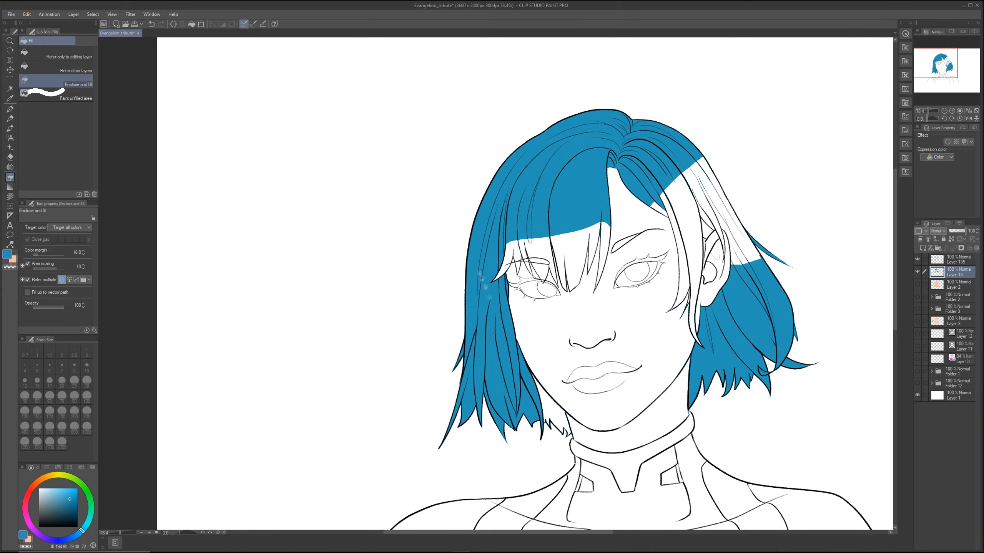
# Step: Enclose and fill the leftover side strands, the fringe tips, the strands framing the face and the white strip above the ear with blue
pyautogui.moveTo(524, 393); pyautogui.dragTo(549, 393)
pyautogui.moveTo(513, 340)
pyautogui.mouseDown()
pyautogui.moveTo(565, 464)
pyautogui.moveTo(538, 422)
pyautogui.mouseUp()
pyautogui.moveTo(557, 288); pyautogui.dragTo(575, 429)
pyautogui.moveTo(668, 283)
pyautogui.mouseDown()
pyautogui.moveTo(660, 370)
pyautogui.moveTo(591, 387)
pyautogui.moveTo(559, 371)
pyautogui.moveTo(515, 289)
pyautogui.mouseUp()
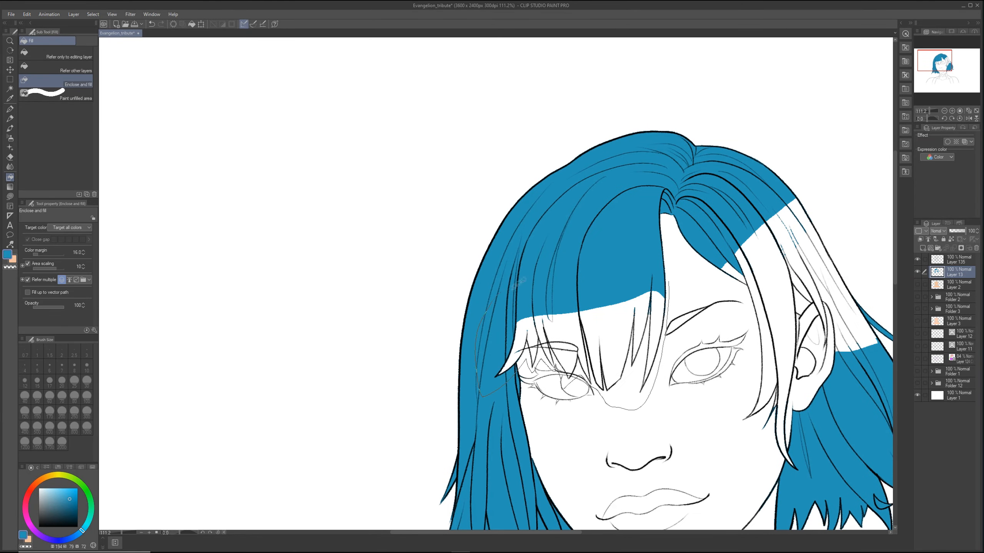
pyautogui.moveTo(731, 306)
pyautogui.mouseDown()
pyautogui.moveTo(595, 280)
pyautogui.moveTo(656, 463)
pyautogui.moveTo(664, 377)
pyautogui.moveTo(694, 282)
pyautogui.moveTo(636, 197)
pyautogui.mouseUp()
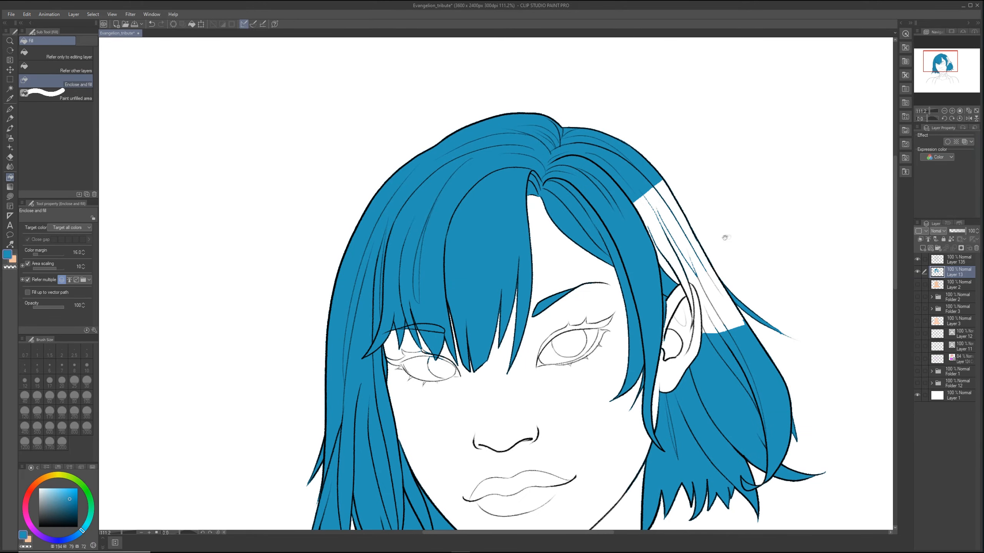
pyautogui.moveTo(731, 238); pyautogui.dragTo(643, 288)
pyautogui.moveTo(550, 252)
pyautogui.mouseDown()
pyautogui.moveTo(664, 372)
pyautogui.moveTo(549, 305)
pyautogui.mouseUp()
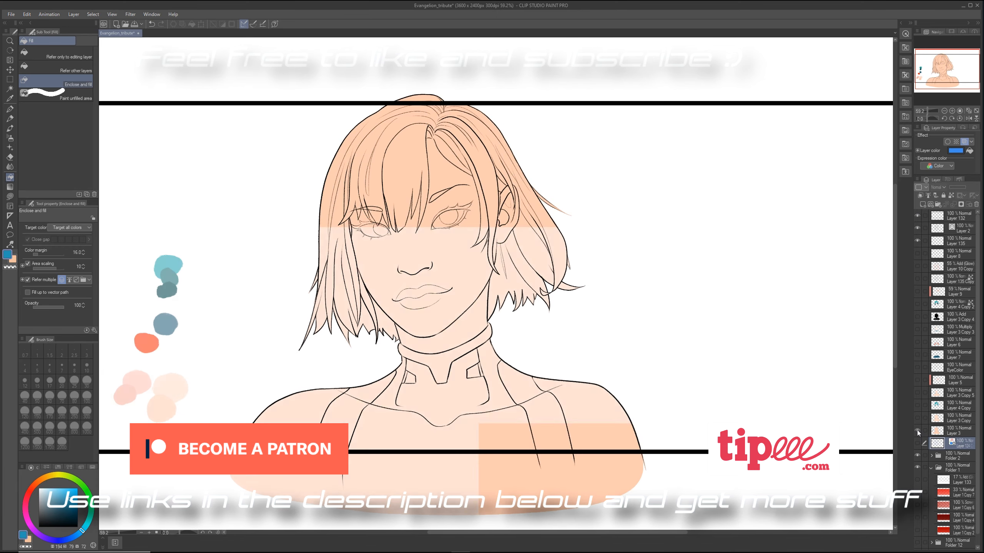
# Step: Show the colour, shading and highlight layers stacked above the sketch layer to reveal the finished portrait
pyautogui.moveTo(917, 431); pyautogui.dragTo(917, 267)
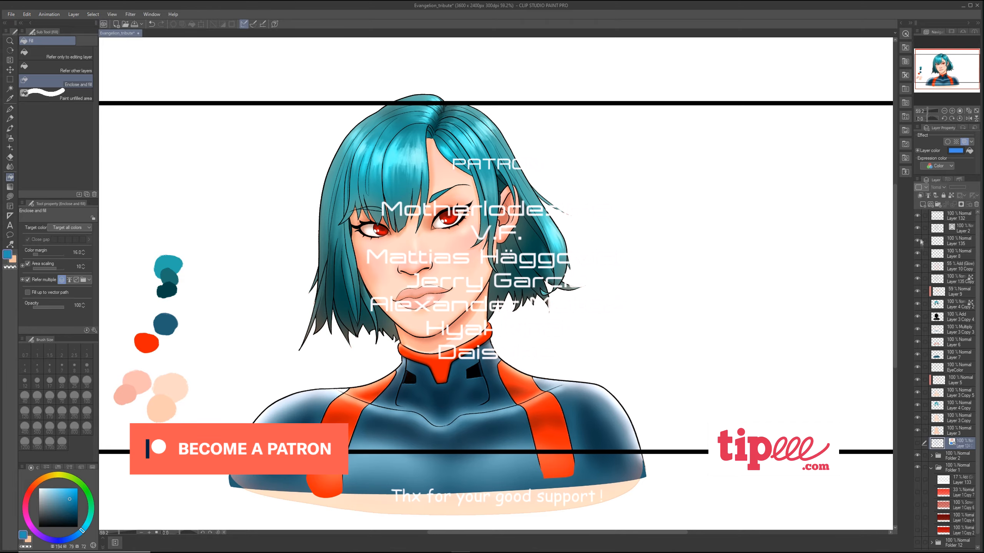